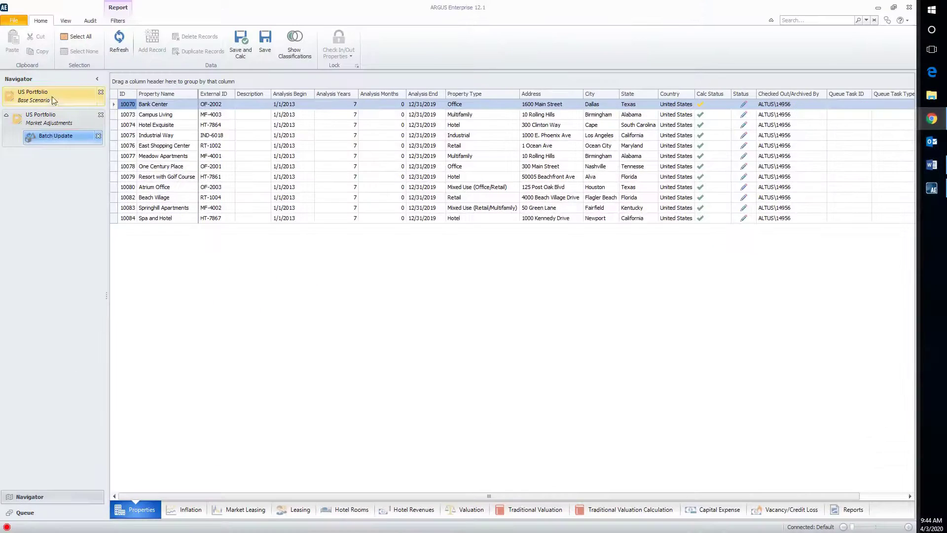
# - View the Base Scenario property list, return to the Market Adjustments batch update and look through its market leasing assumptions
pyautogui.click(349, 154)
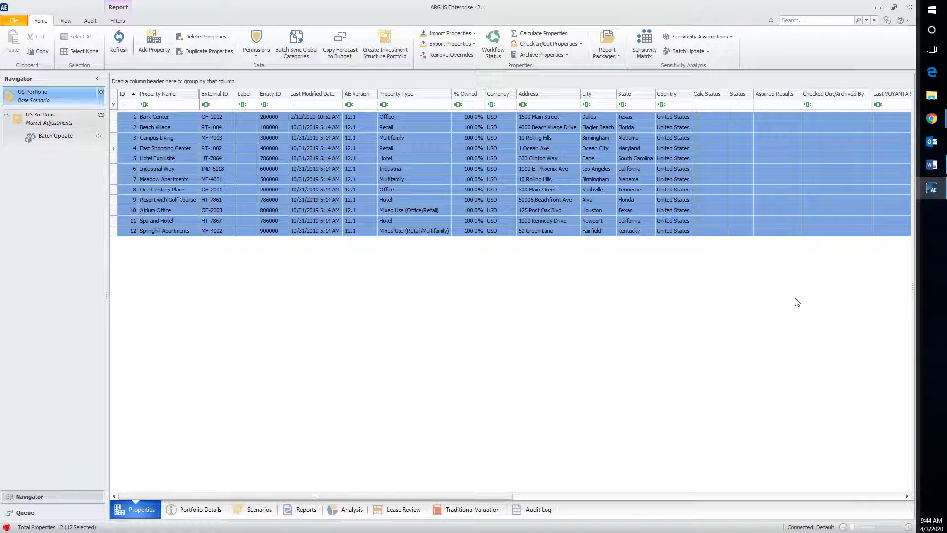
pyautogui.click(62, 143)
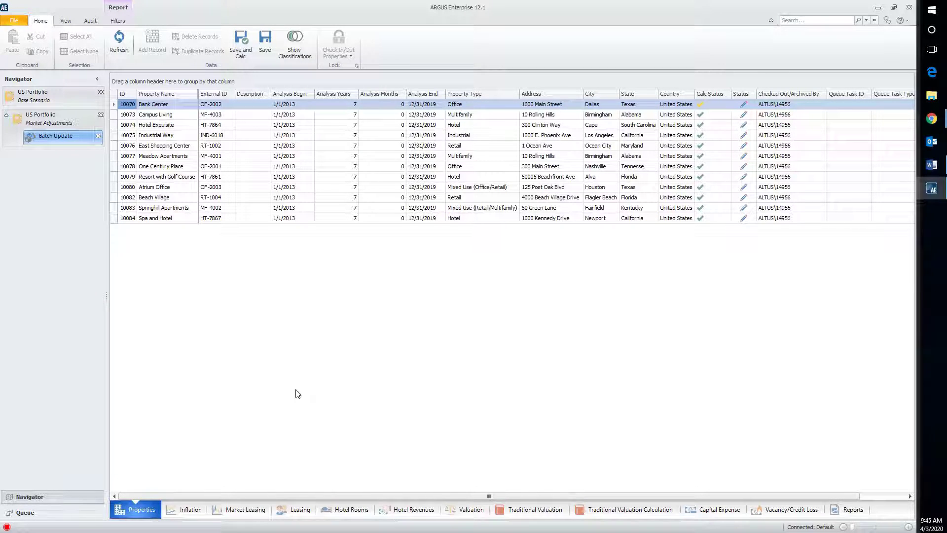
pyautogui.click(245, 513)
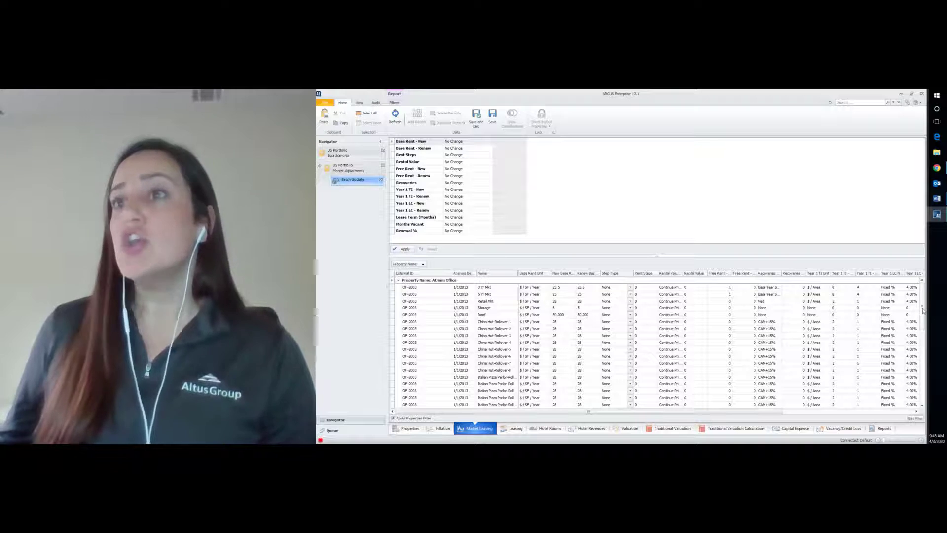
pyautogui.moveTo(923, 310); pyautogui.dragTo(925, 382)
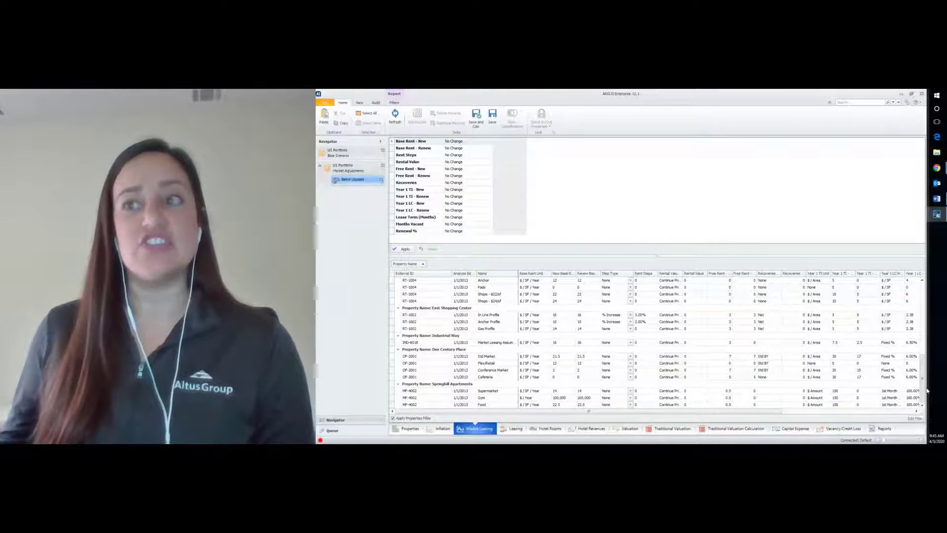
pyautogui.moveTo(924, 388); pyautogui.dragTo(916, 297)
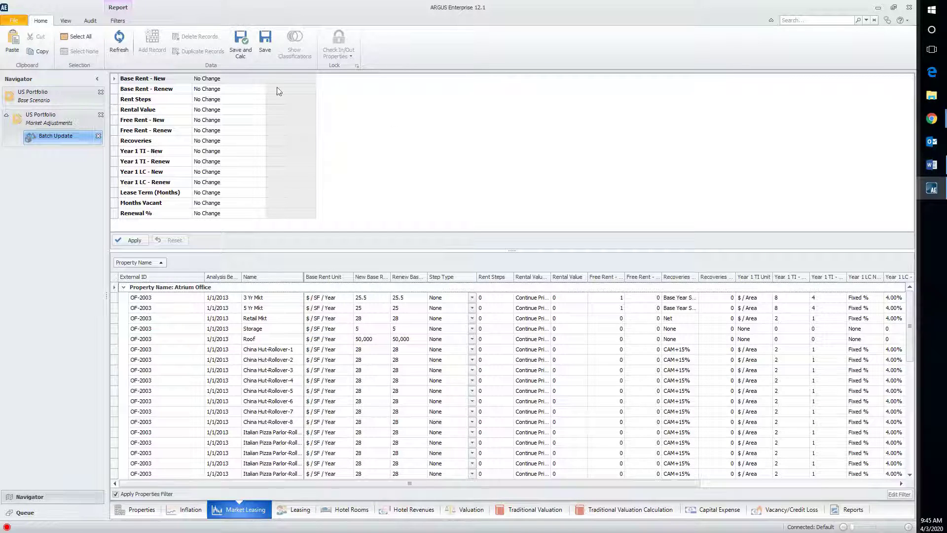
# - Set the batch change for Base Rent - New to Adjust to % of Current Value at 90%
pyautogui.click(262, 80)
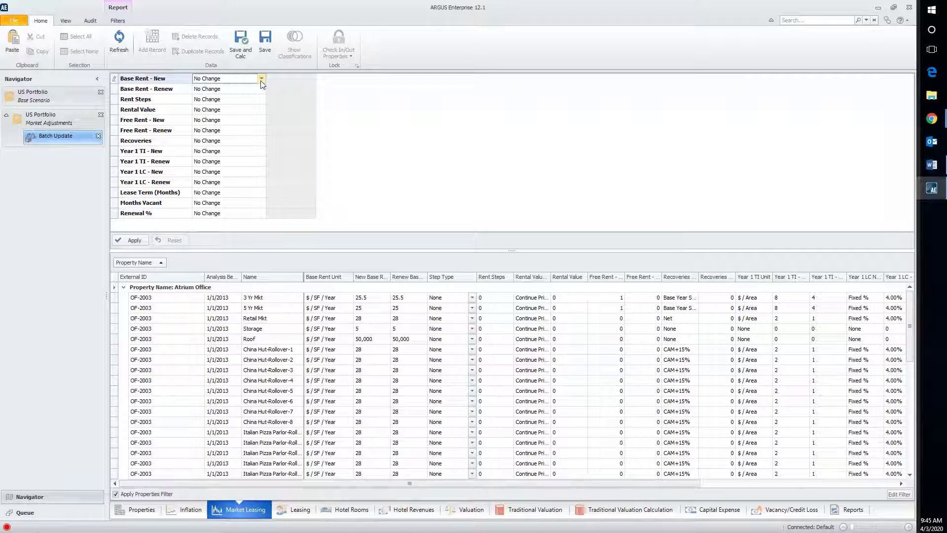
pyautogui.click(262, 79)
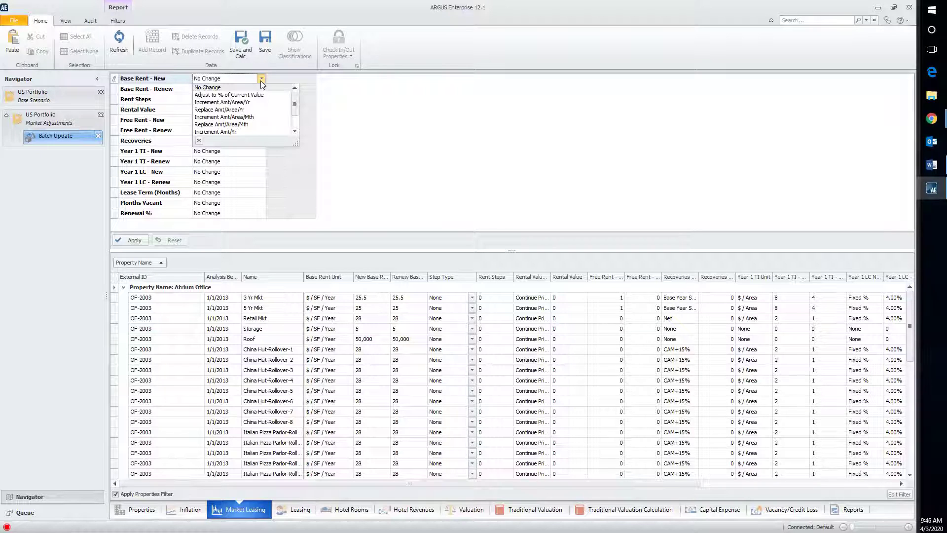
pyautogui.click(261, 95)
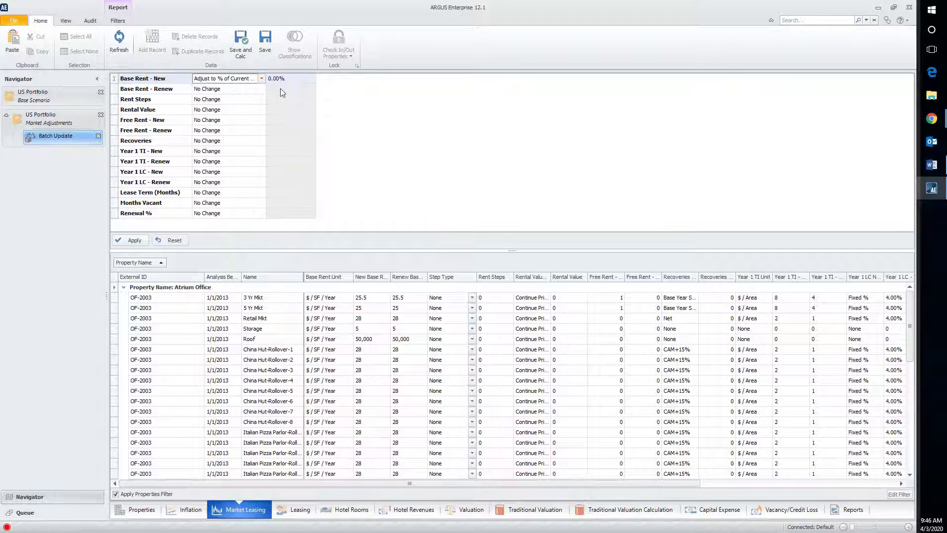
pyautogui.click(291, 79)
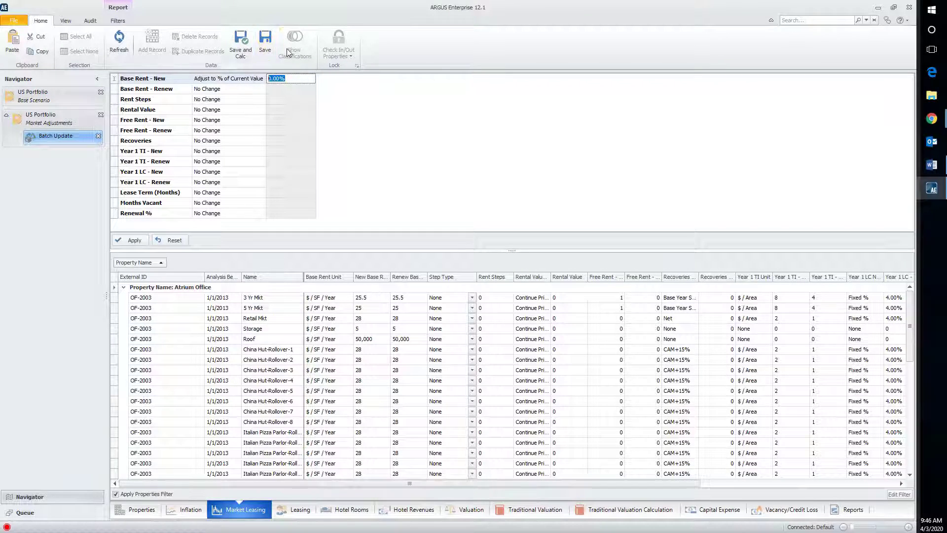
pyautogui.write('90')
pyautogui.click(403, 142)
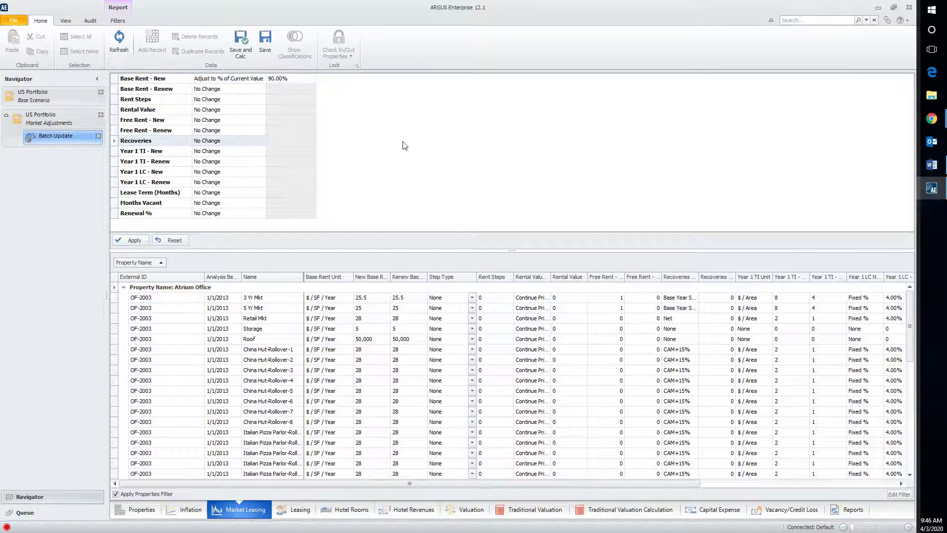
# - Set the batch change for Months Vacant to Adjust to % of Current Value at 150%
pyautogui.click(255, 205)
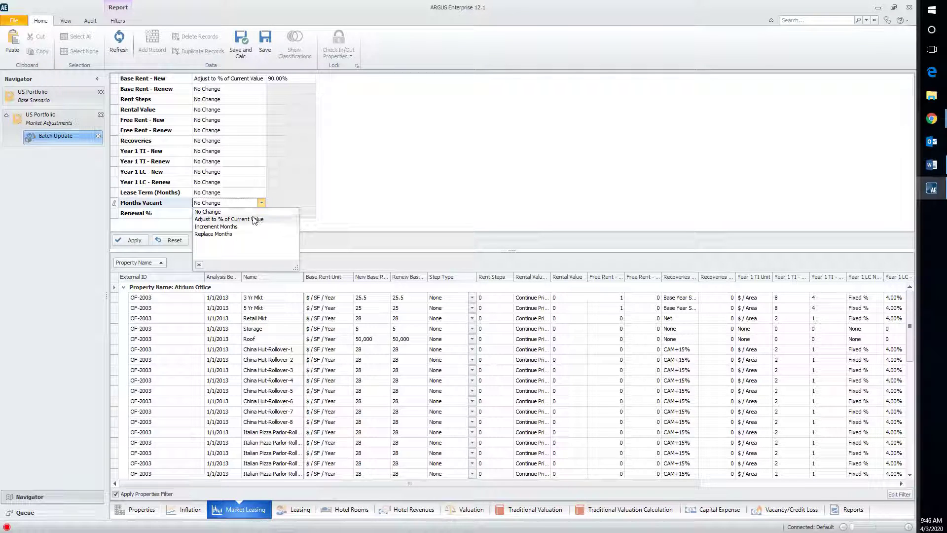
pyautogui.click(253, 219)
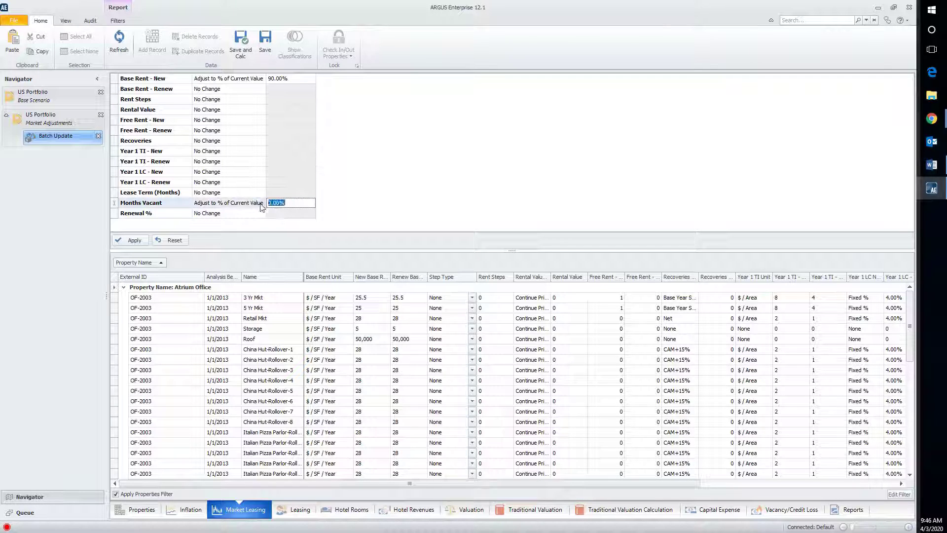
pyautogui.write('150')
pyautogui.press('Return')
pyautogui.click(389, 264)
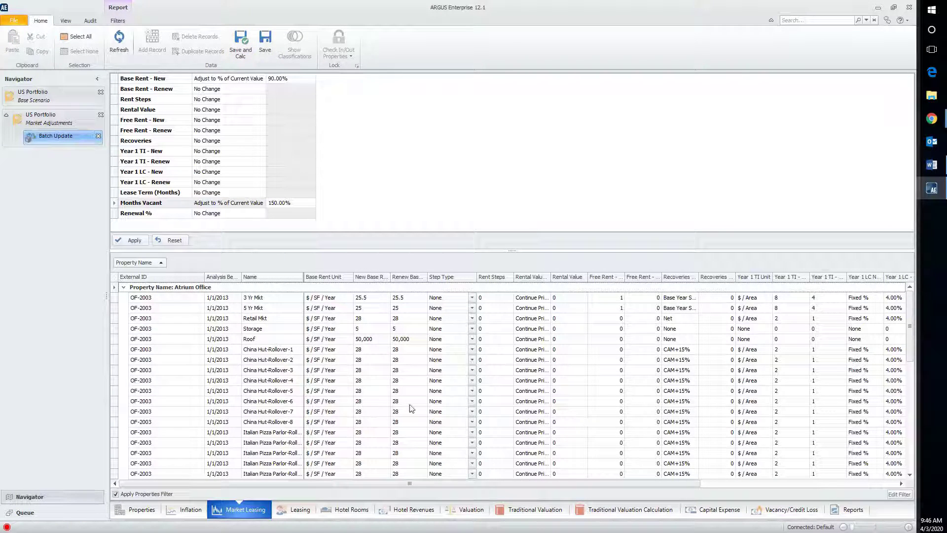
# - Best-fit all columns of the market leasing grid and apply the base rent and months vacant adjustments to the records
pyautogui.rightClick(289, 285)
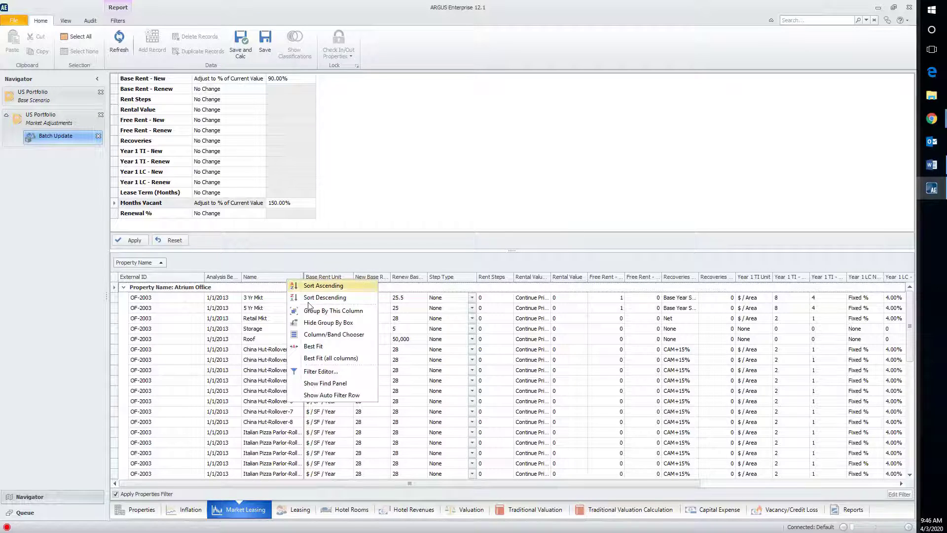
pyautogui.click(354, 362)
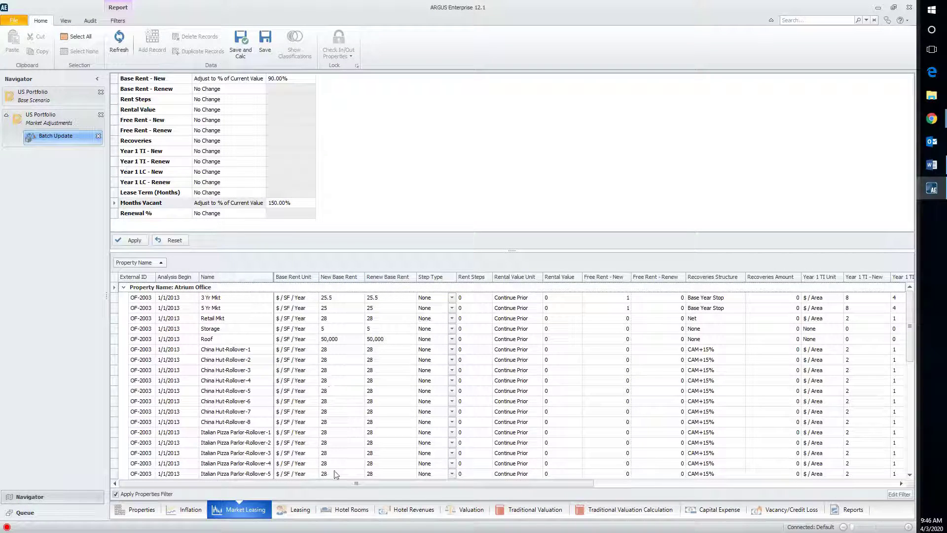
pyautogui.click(130, 242)
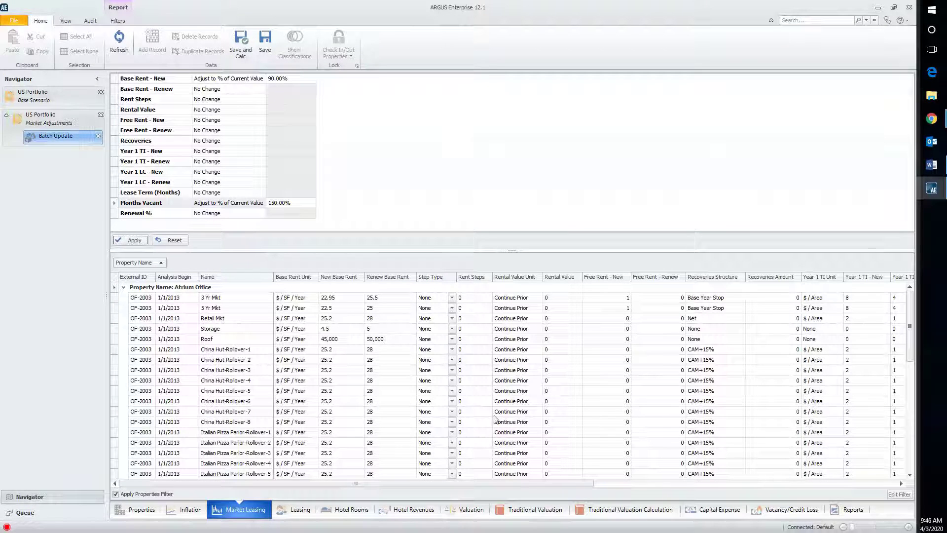
pyautogui.moveTo(519, 483); pyautogui.dragTo(845, 498)
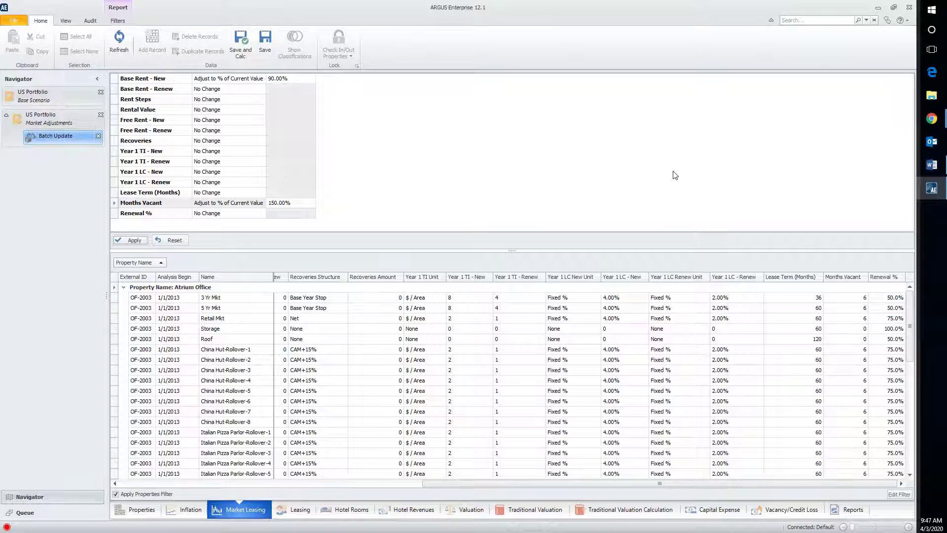
# - Open the batch leasing assumptions and compare the speculative leases with the contract leases of Atrium Office
pyautogui.click(314, 507)
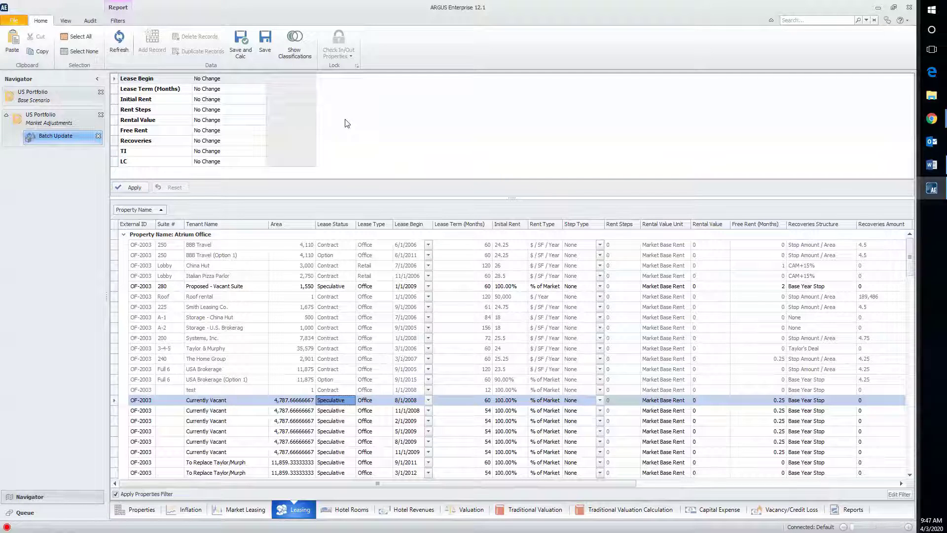
pyautogui.click(344, 289)
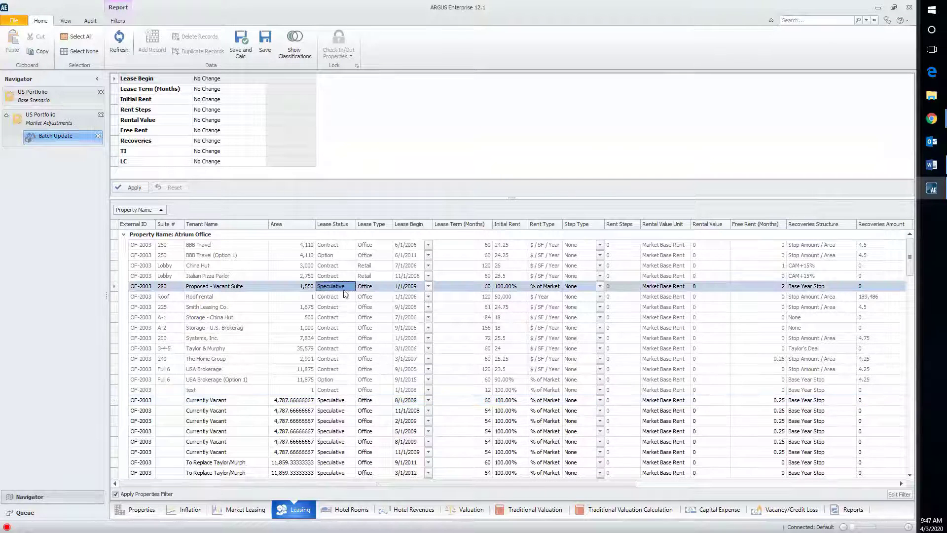
pyautogui.click(349, 401)
pyautogui.click(341, 423)
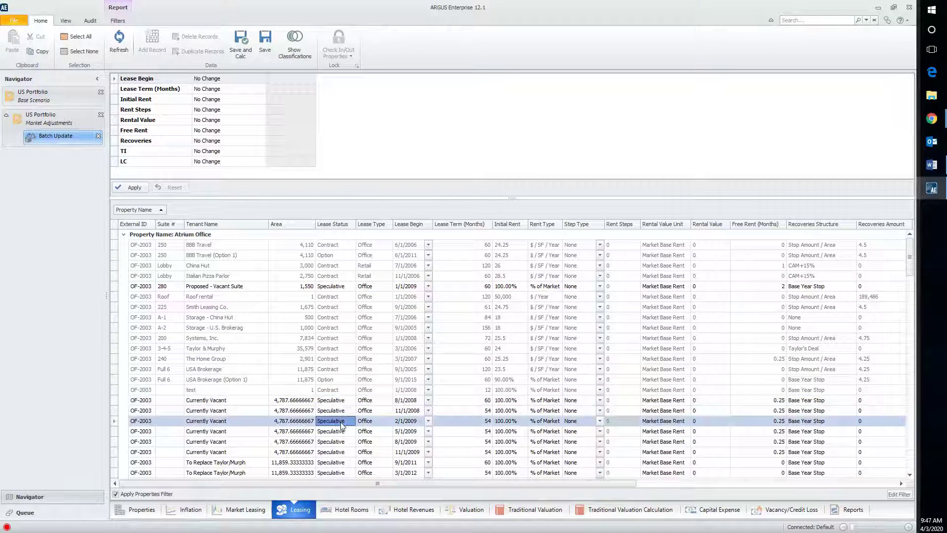
pyautogui.click(324, 327)
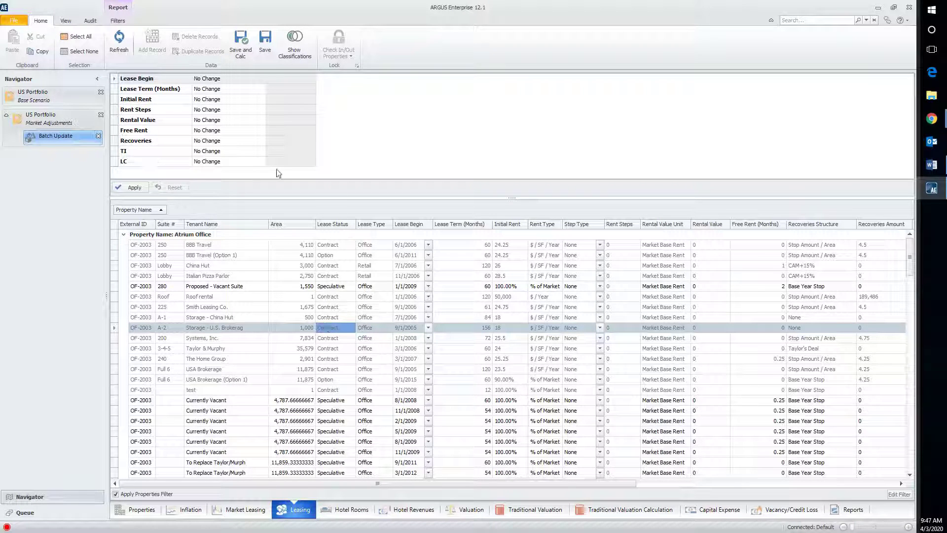
# - Set the Lease Begin batch change to Increment Months by 12 and apply it to the leases
pyautogui.click(256, 78)
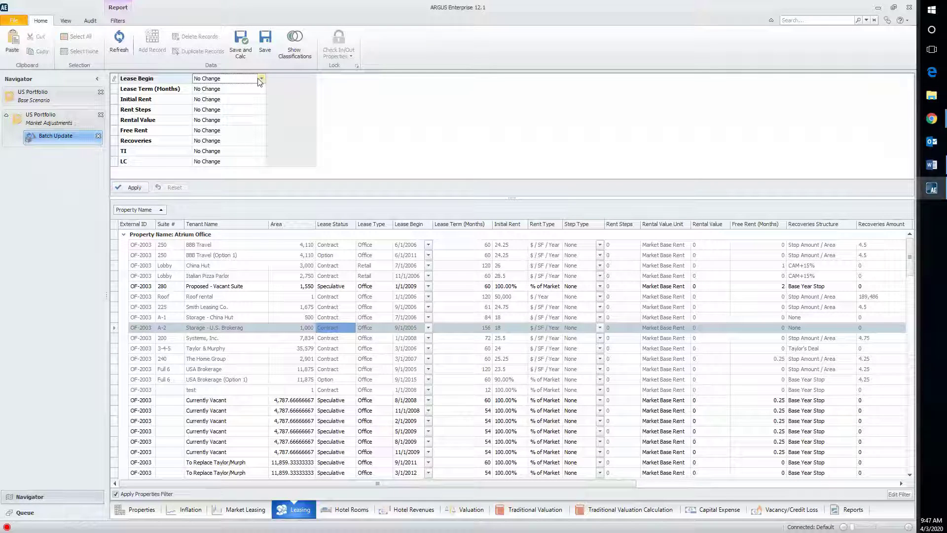
pyautogui.click(260, 78)
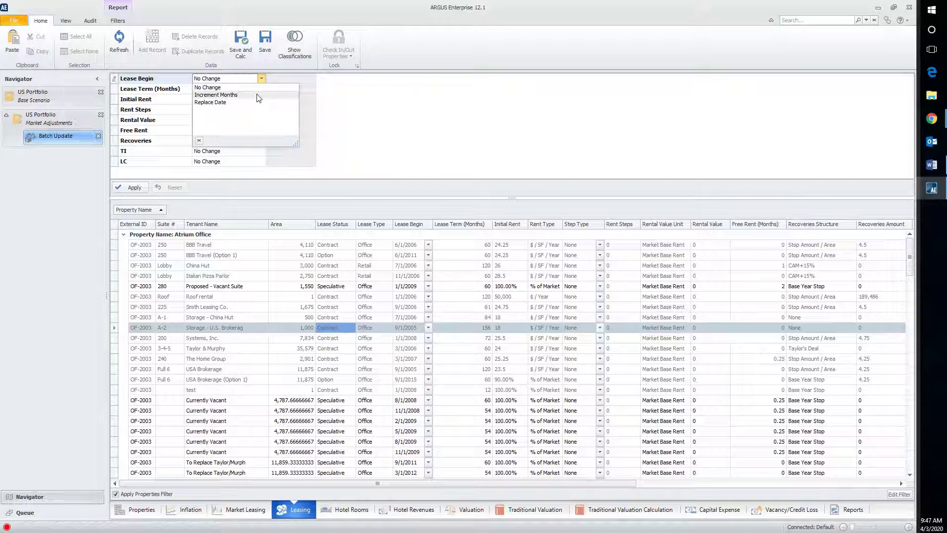
pyautogui.click(258, 95)
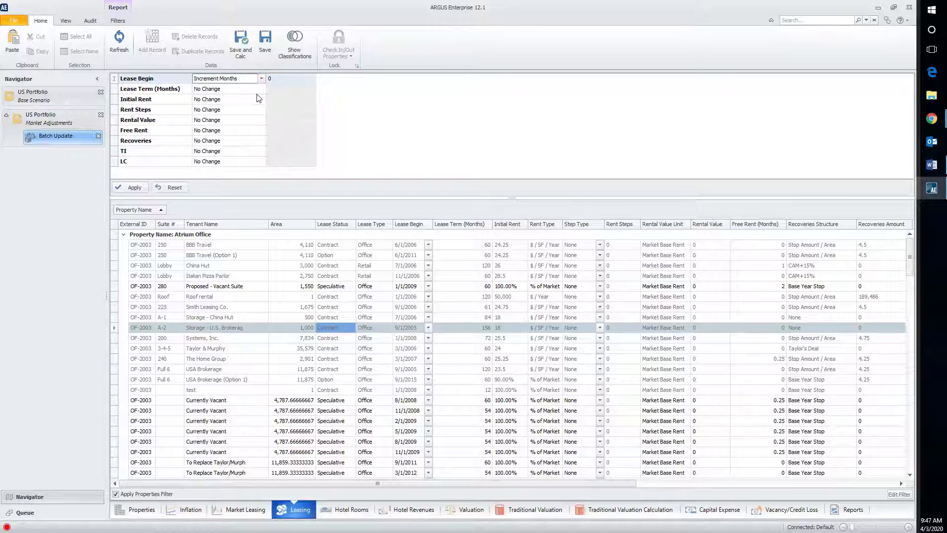
pyautogui.click(291, 79)
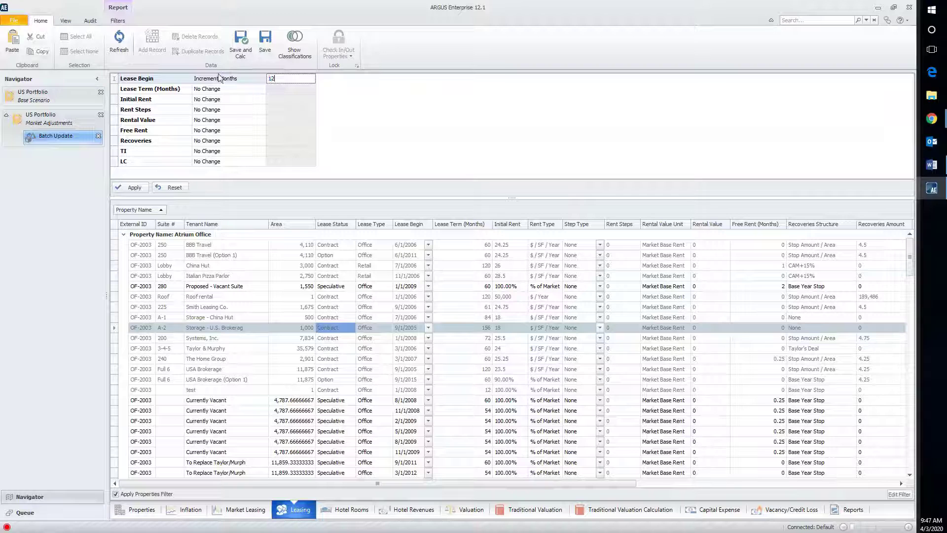
pyautogui.click(373, 123)
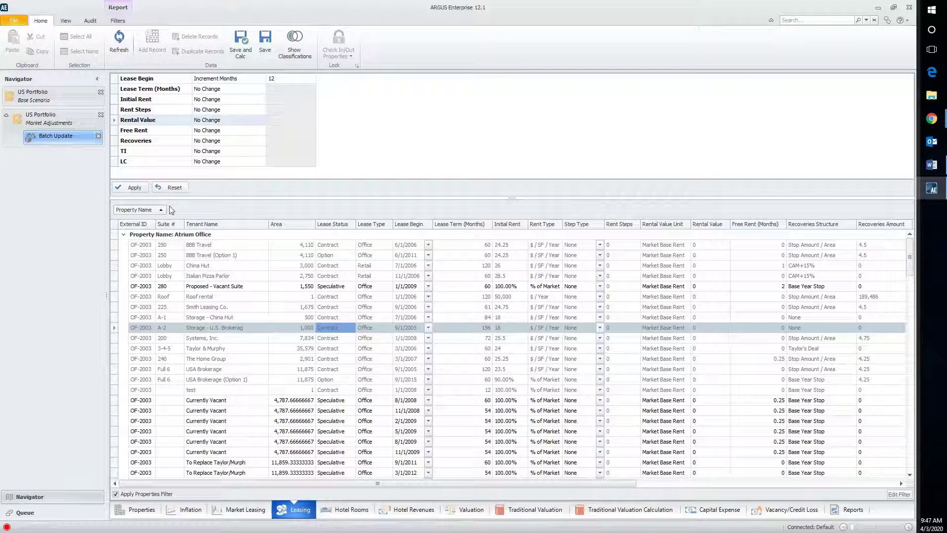
pyautogui.click(131, 187)
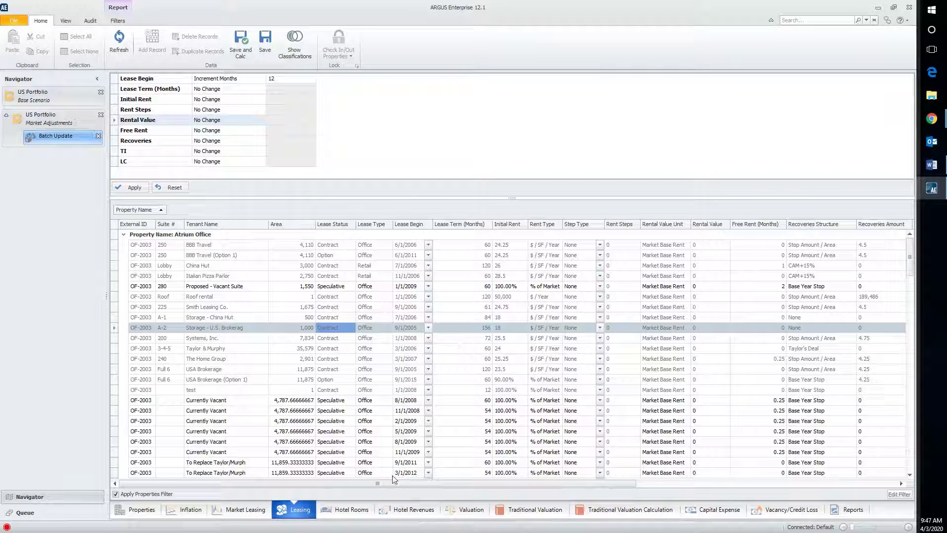
pyautogui.click(133, 190)
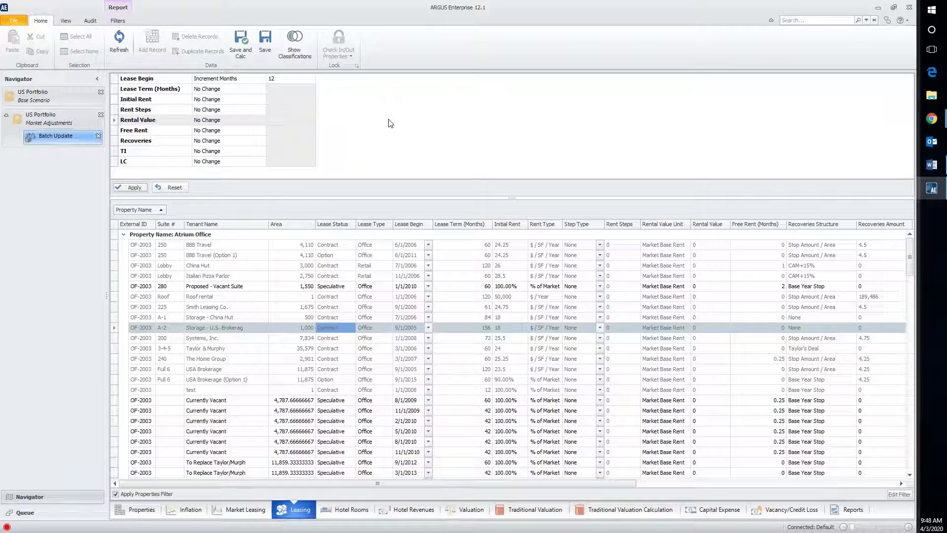
# - Save the batch changes, run the batch calculation for the listed property assets and close the progress dialog
pyautogui.click(248, 49)
pyautogui.press('Return')
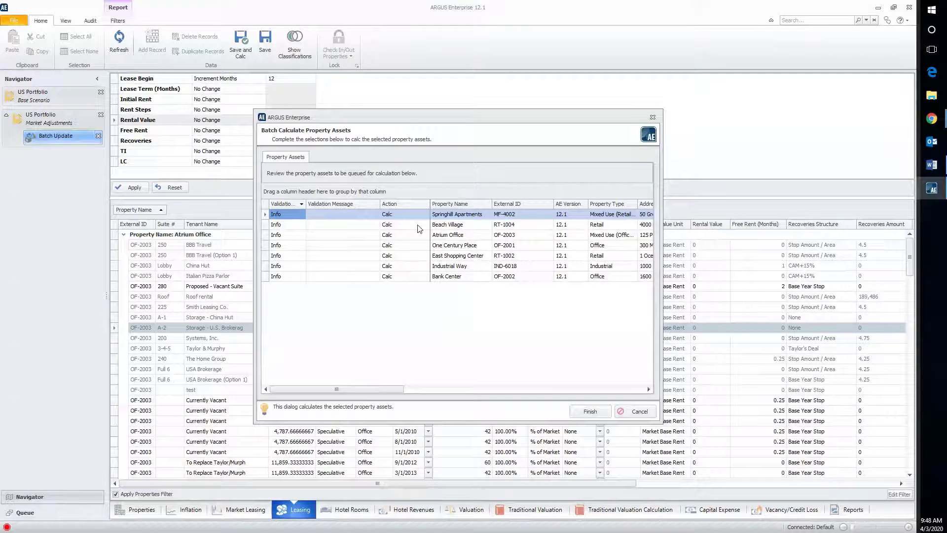
pyautogui.click(582, 414)
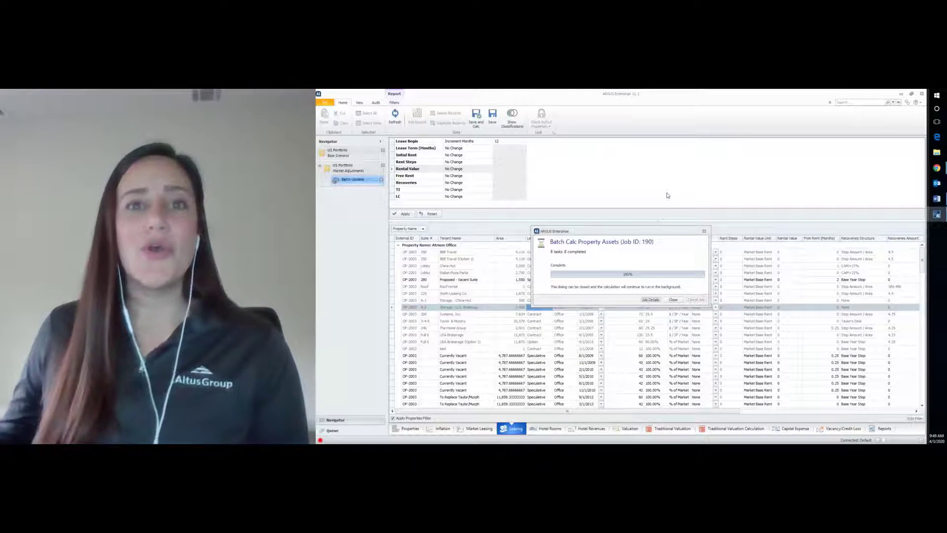
pyautogui.click(672, 299)
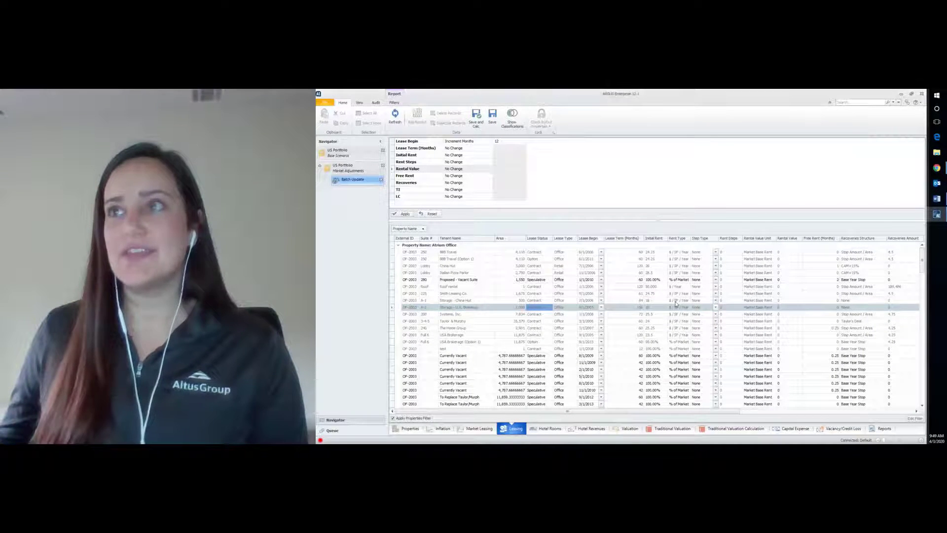
# - Open the Cash Flow Detail Comparison report from the Cash Flow and Operating Performance reports
pyautogui.click(875, 429)
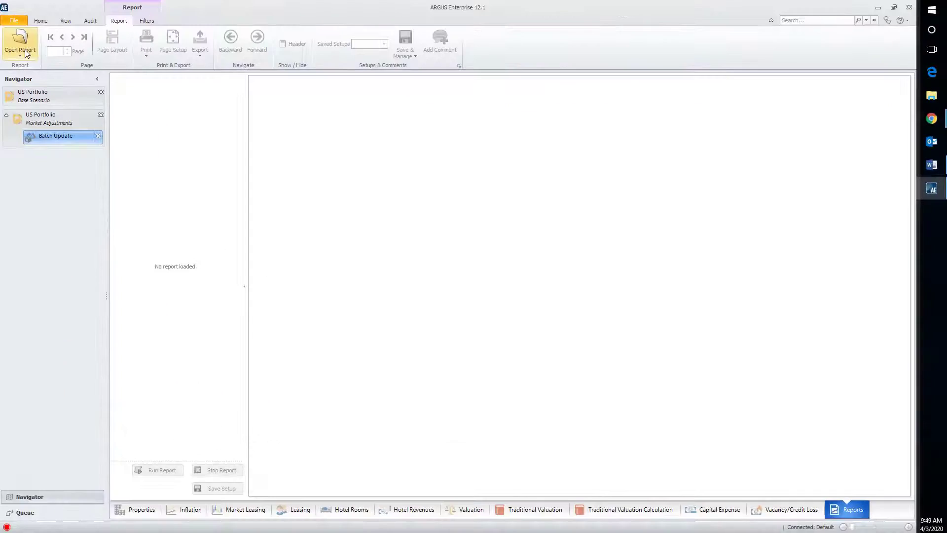
pyautogui.click(334, 123)
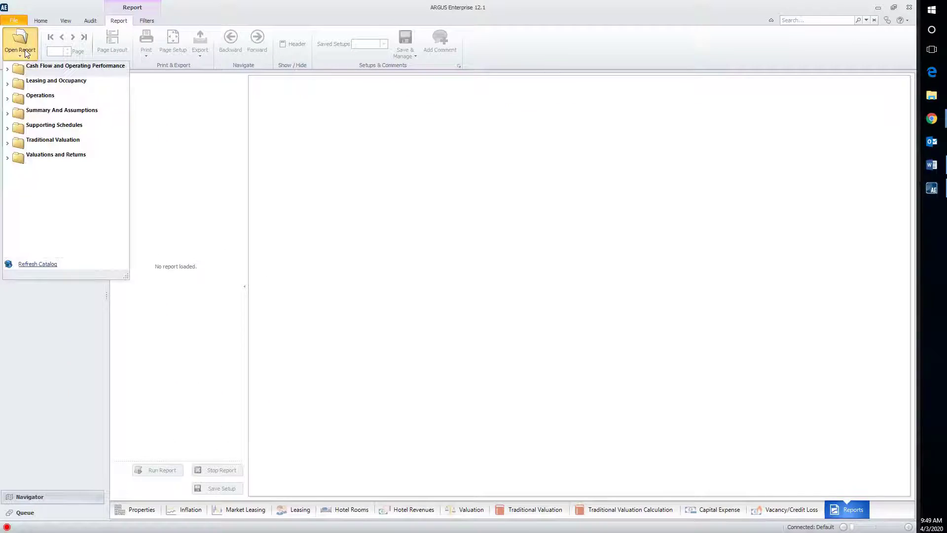
pyautogui.click(10, 72)
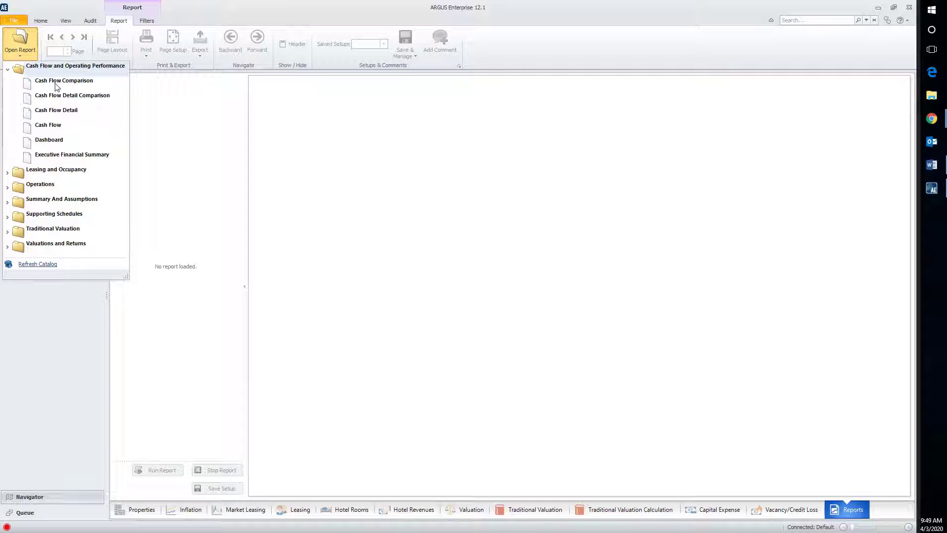
pyautogui.click(63, 97)
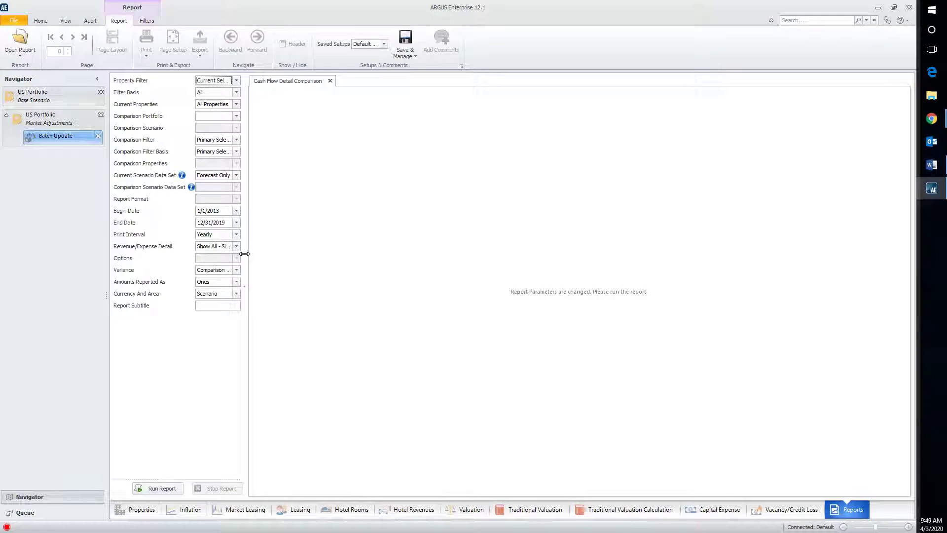
# - Set the comparison report to All Properties, compare against the US Portfolio's Base Scenario, and calculate the variance as Current - Comparison
pyautogui.moveTo(285, 255); pyautogui.dragTo(299, 255)
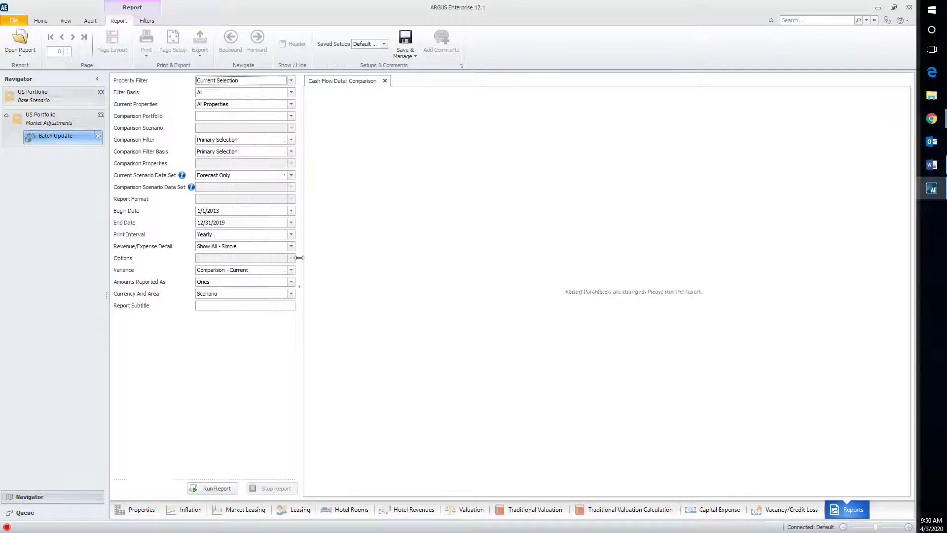
pyautogui.click(290, 81)
pyautogui.click(270, 97)
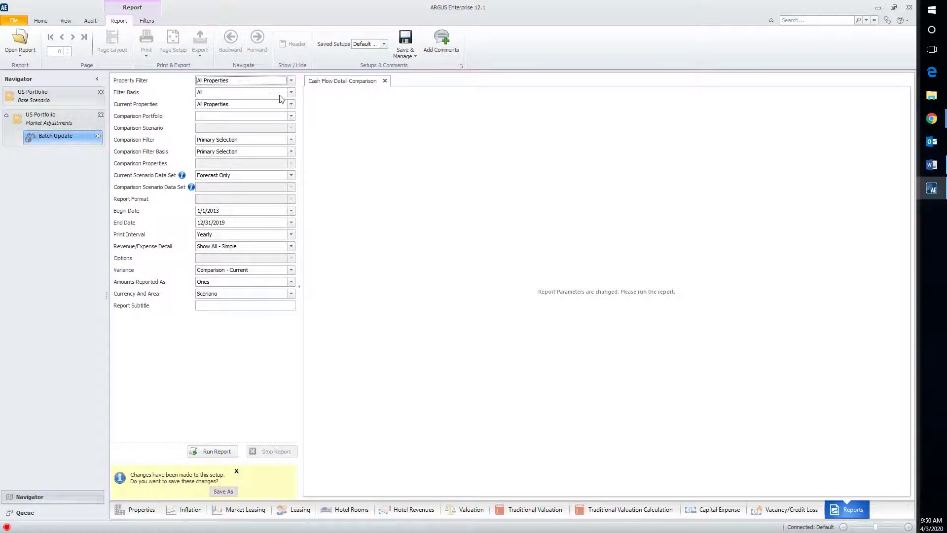
pyautogui.click(291, 117)
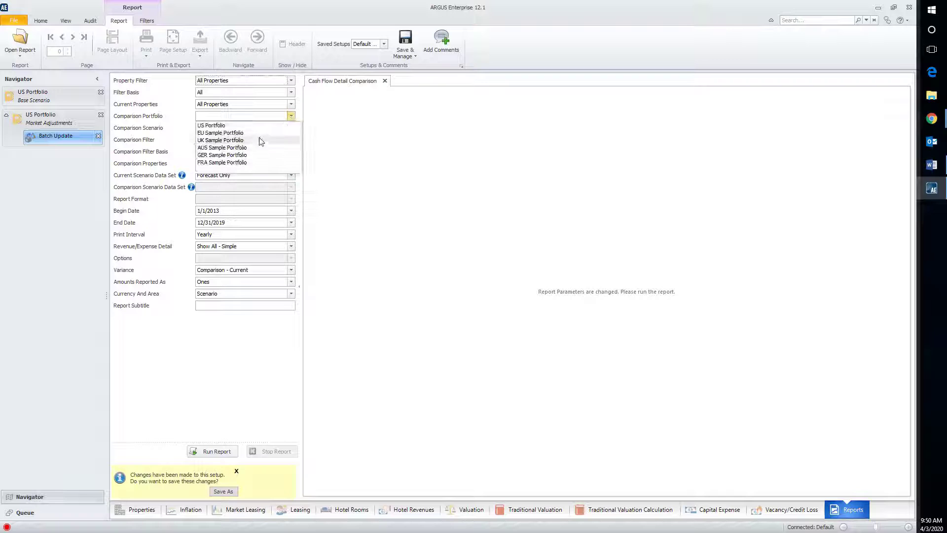
pyautogui.click(260, 126)
pyautogui.click(291, 127)
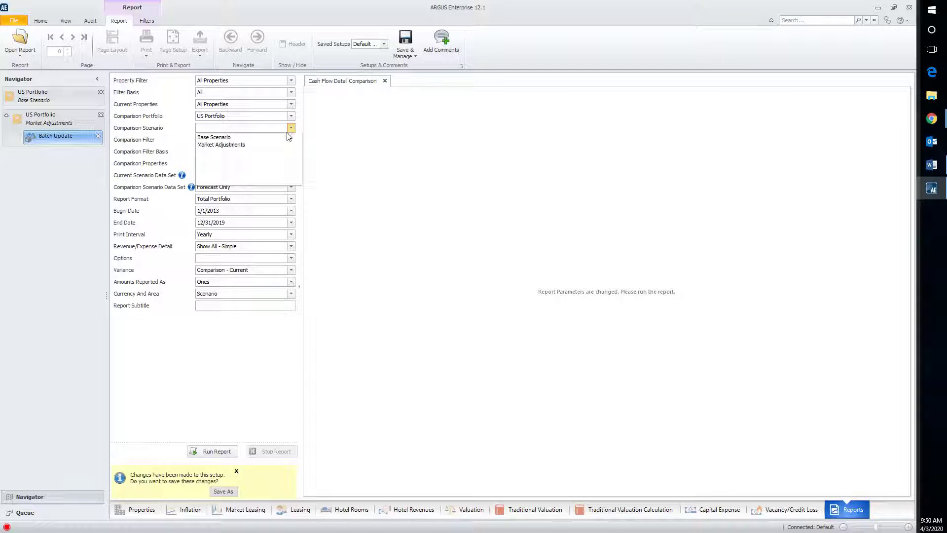
pyautogui.click(286, 137)
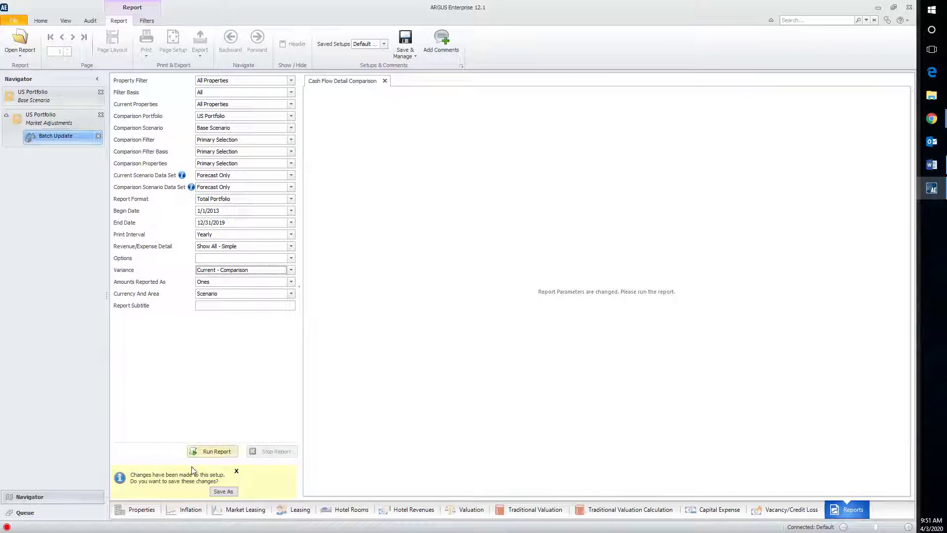
# - Run the comparison report at full width and expand Potential Base Rent and Absorption & Turnover Vacancy by property
pyautogui.click(208, 453)
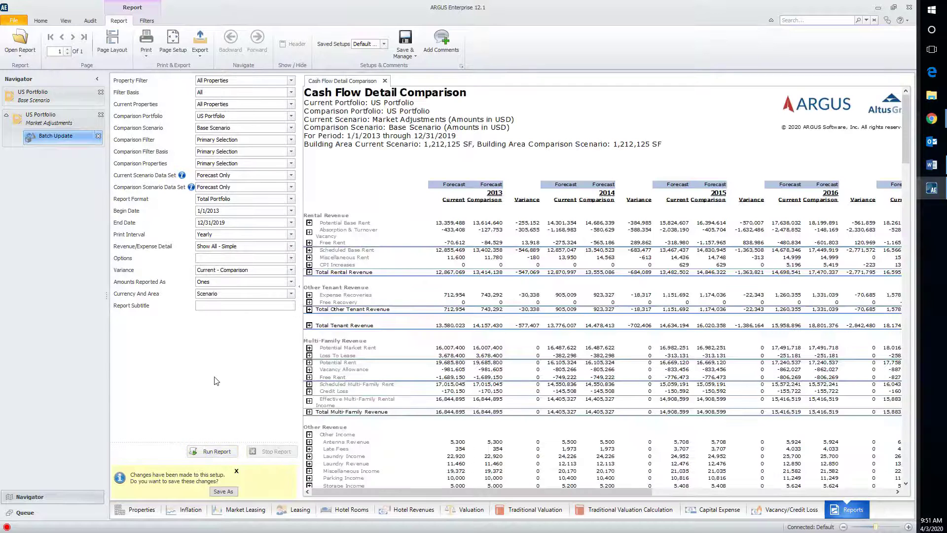
pyautogui.click(299, 288)
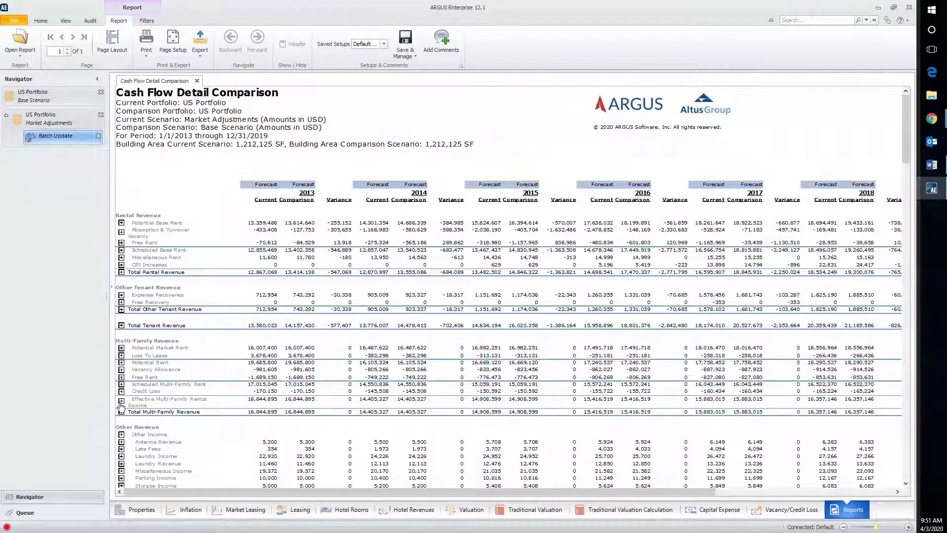
pyautogui.click(121, 223)
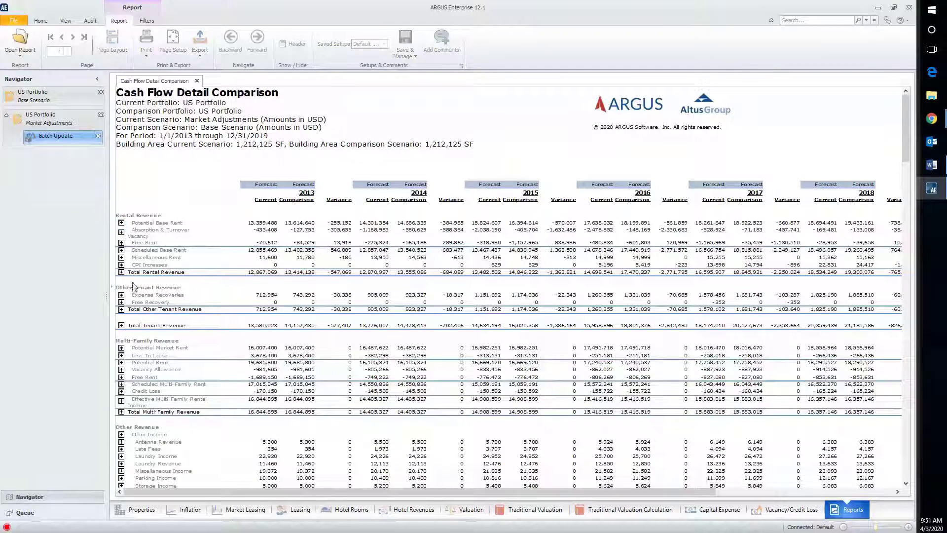
pyautogui.click(121, 281)
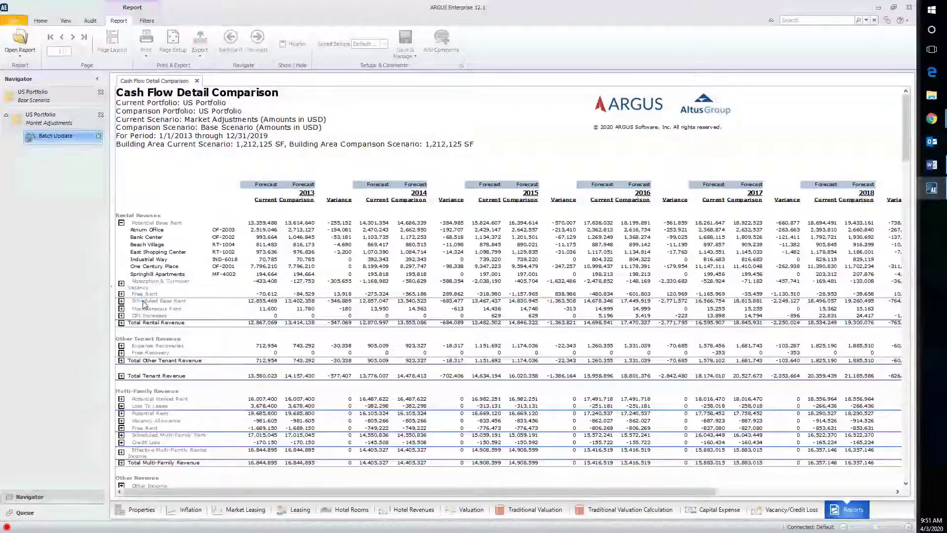